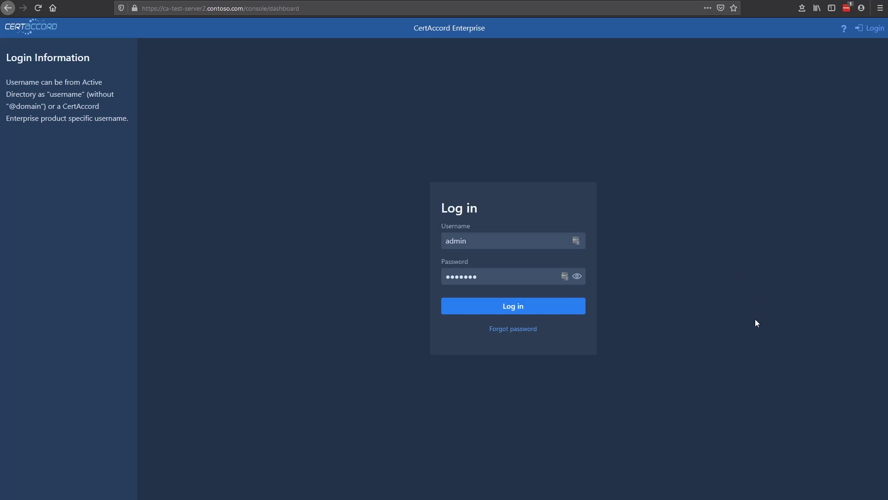
# Log in to the CertAccord Enterprise console to reach the dashboard.
pyautogui.click(522, 308)
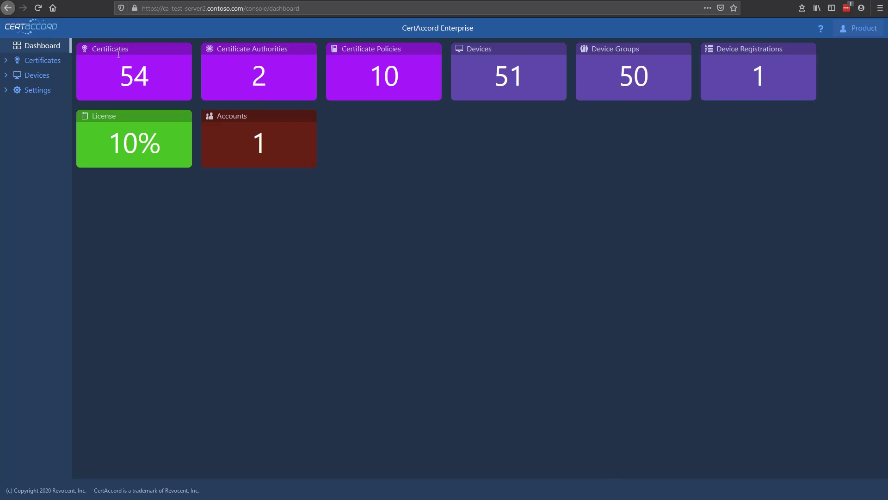
# From the Devices list, select colombia.contoso.com and view its device record.
pyautogui.click(474, 51)
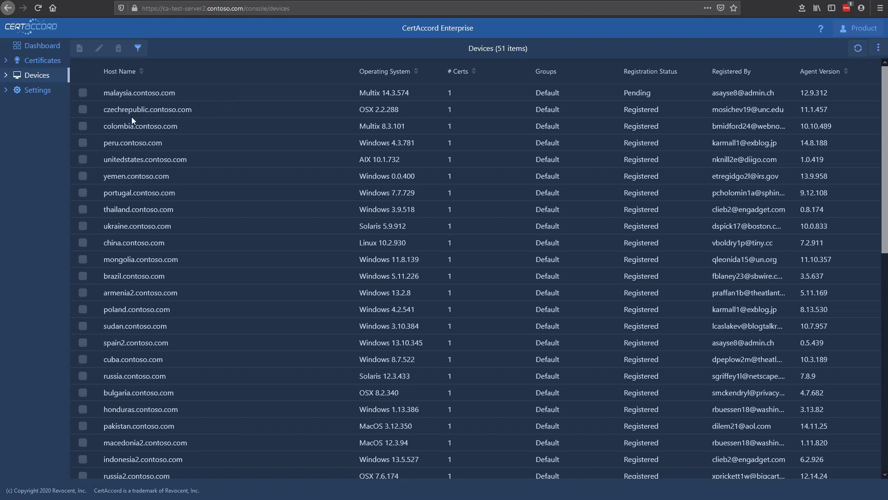
pyautogui.click(83, 126)
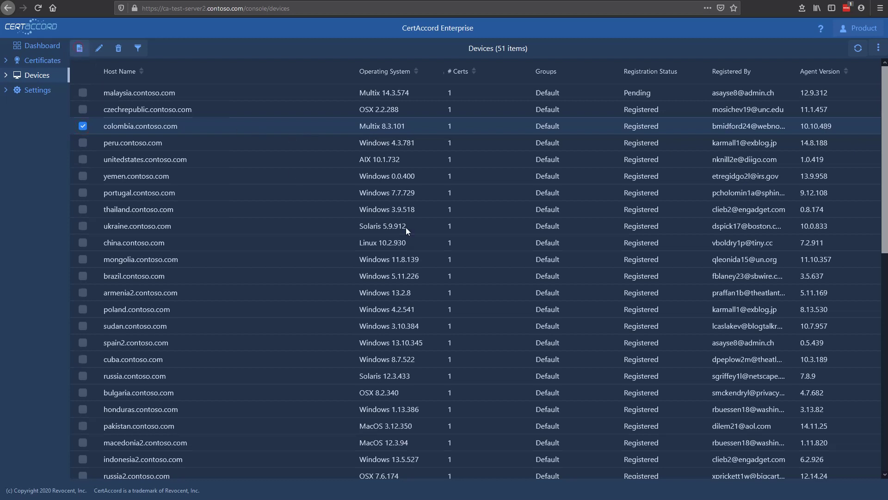
pyautogui.click(79, 49)
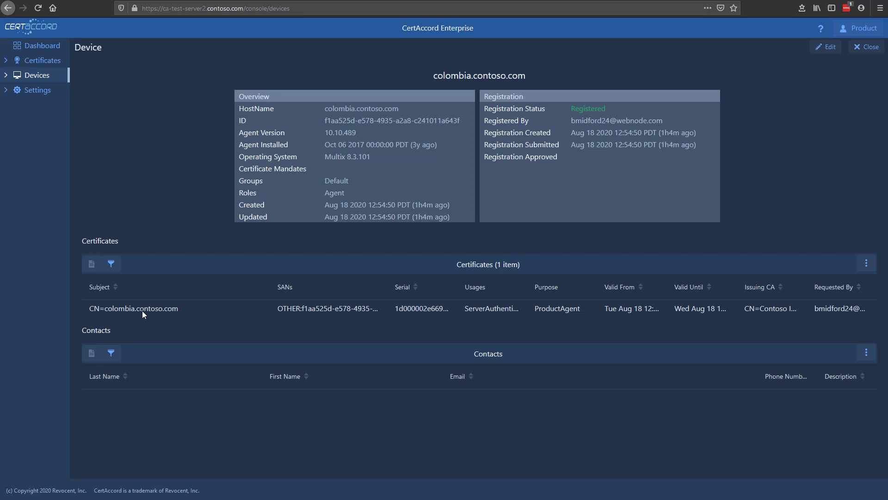
# Select the device's ProductAgent certificate row, then close colombia.contoso.com's details.
pyautogui.click(577, 309)
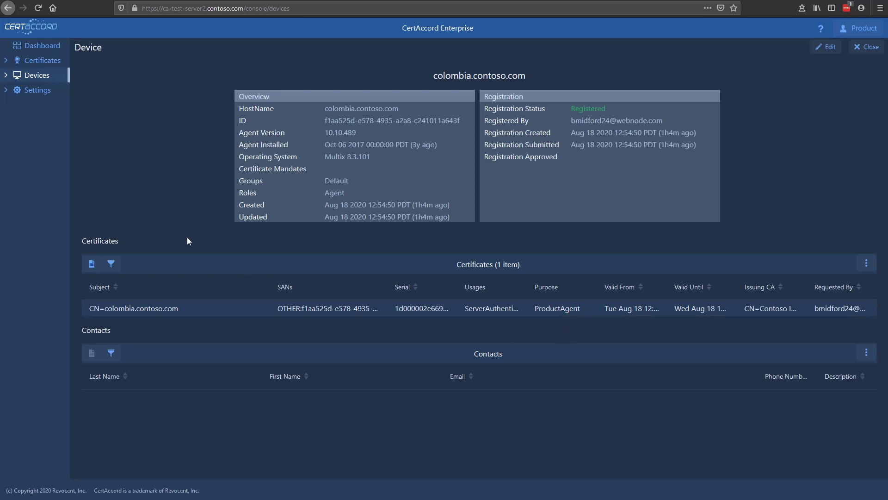
pyautogui.click(865, 48)
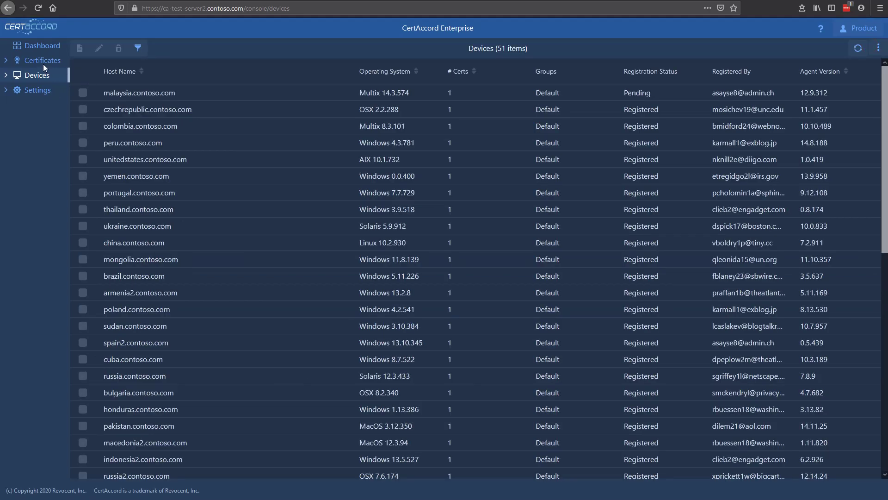
# Under Devices > Reg Approvals, select the malaysia.contoso.com request and approve it.
pyautogui.click(11, 78)
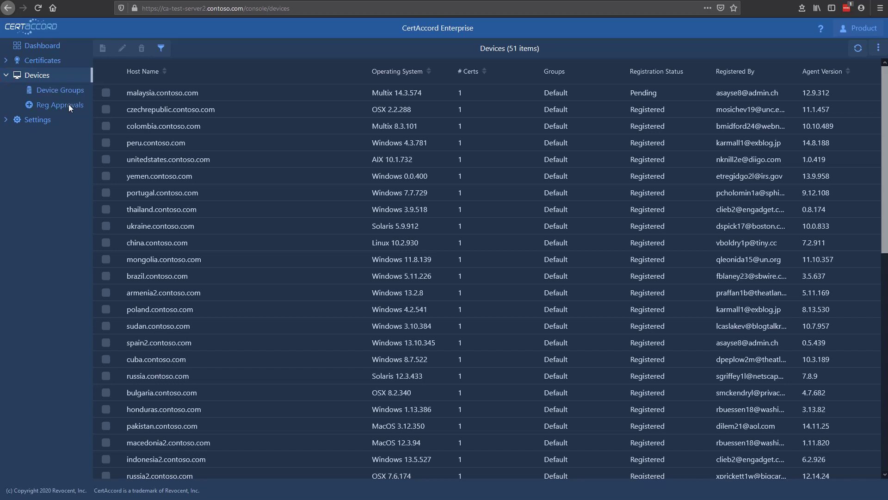
pyautogui.click(69, 104)
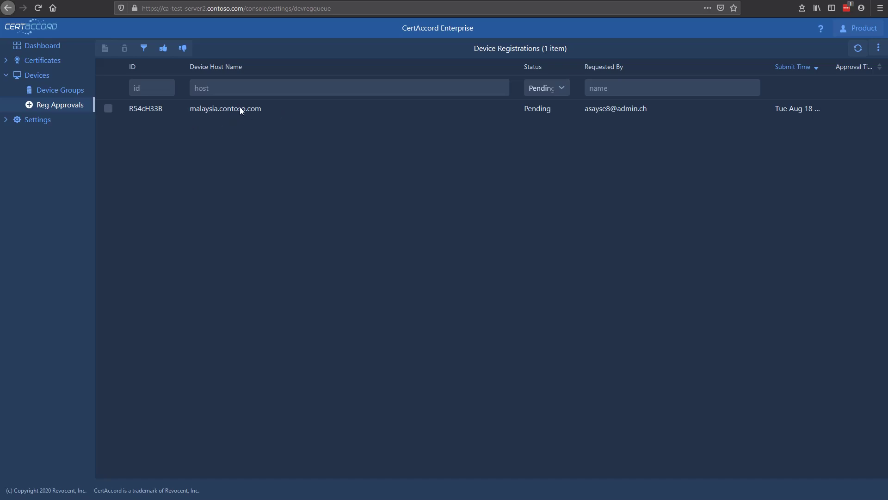
pyautogui.click(108, 109)
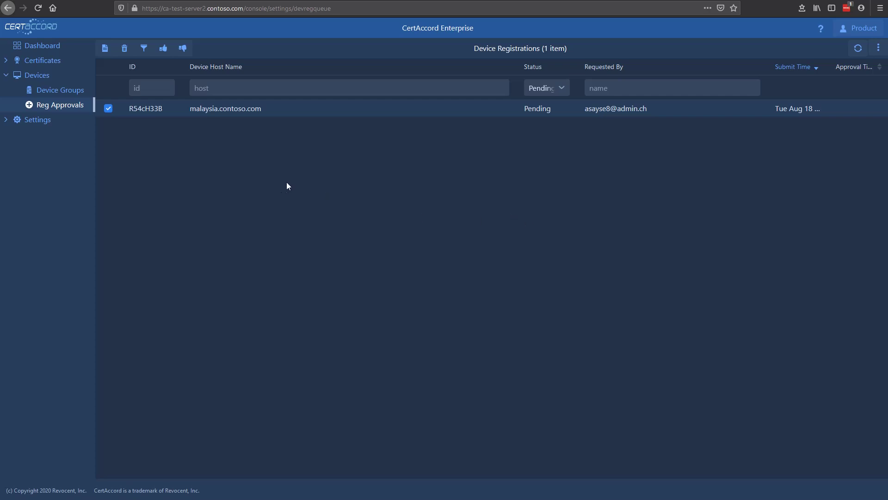
pyautogui.click(164, 49)
# In the Certificates list, select the CN=malaysia.contoso.com certificate.
pyautogui.click(48, 60)
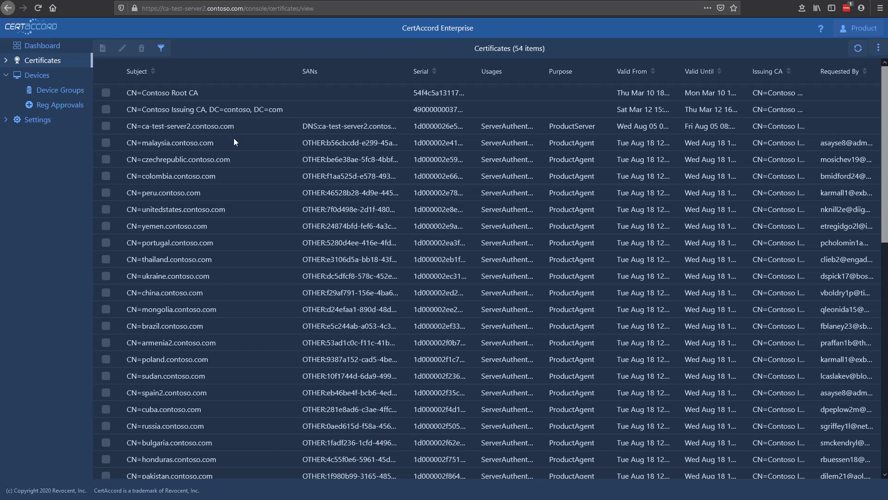
pyautogui.click(105, 143)
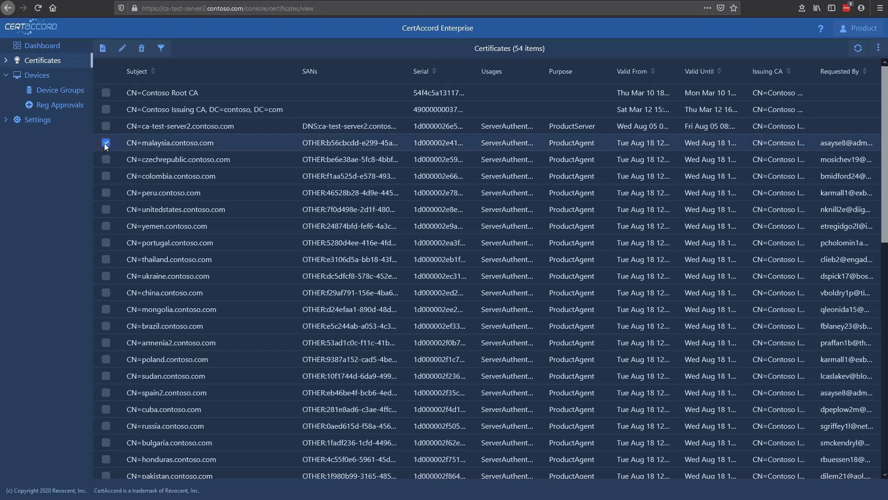
# View the malaysia.contoso.com certificate details, checking its Permissions section further down.
pyautogui.click(102, 48)
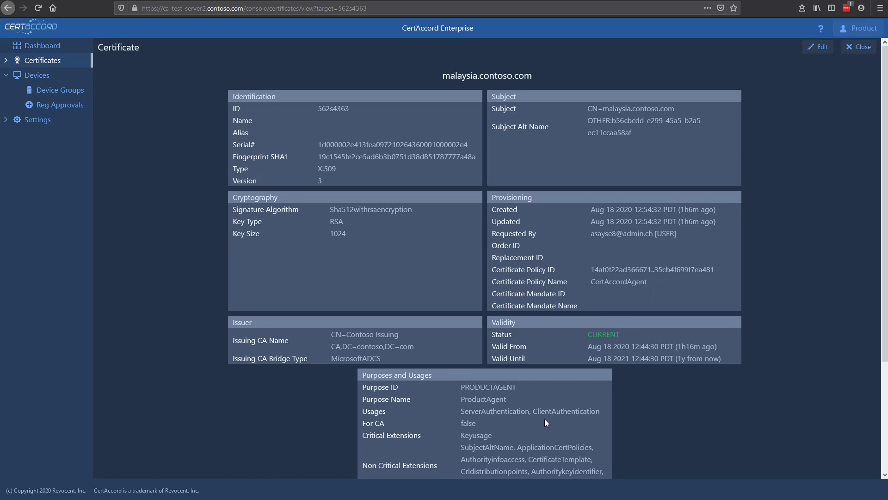
pyautogui.scroll(-3, 502, 418)
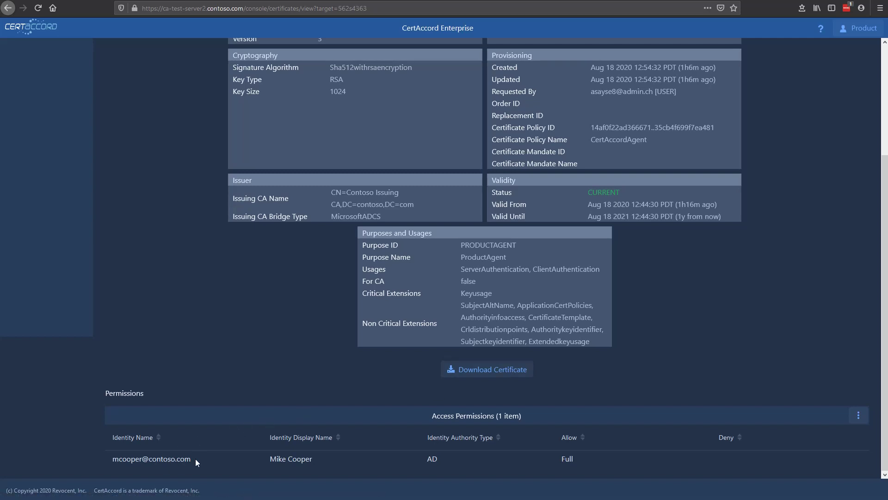
pyautogui.scroll(3, 263, 459)
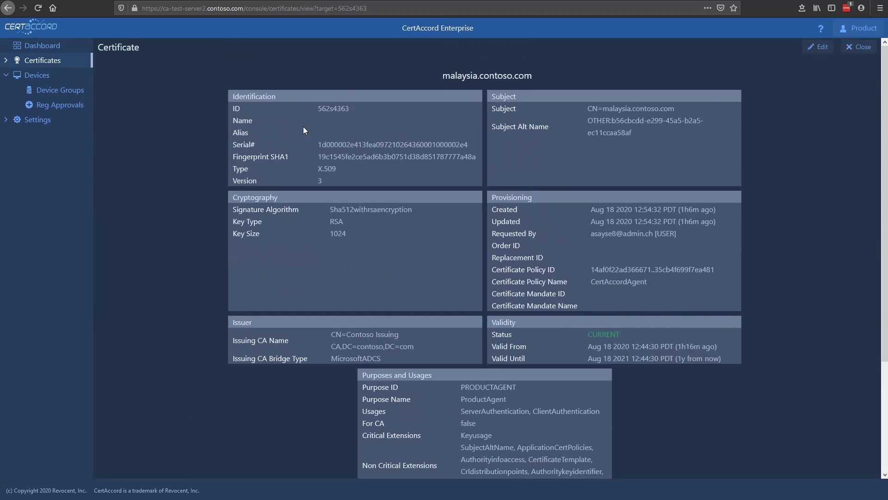
# Expand Certificates in the sidebar and review the Certificate Authorities list.
pyautogui.click(7, 60)
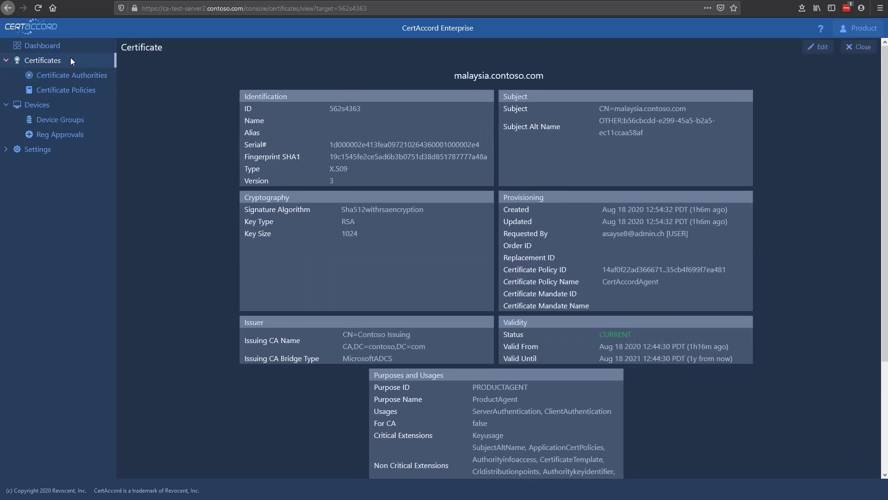
pyautogui.click(88, 76)
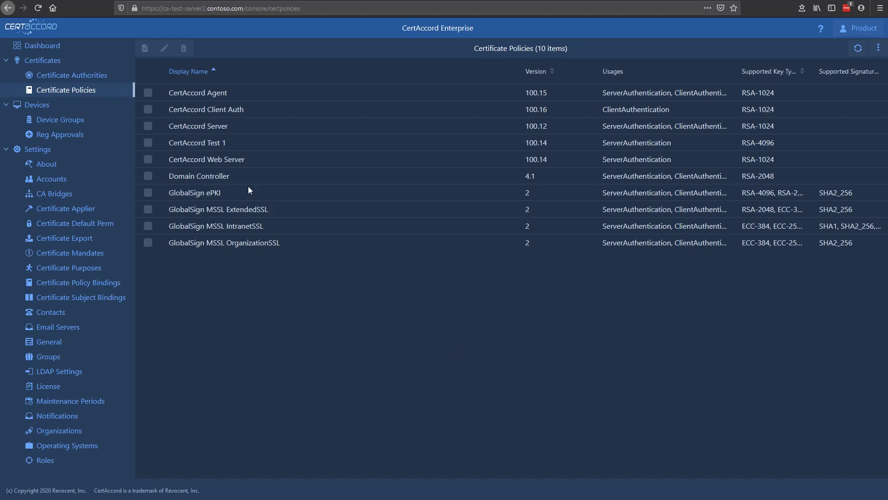
# Tick the six policies from CertAccord Agent down to Domain Controller.
pyautogui.click(146, 93)
pyautogui.click(148, 110)
pyautogui.click(148, 126)
pyautogui.click(148, 142)
pyautogui.click(148, 160)
pyautogui.click(148, 176)
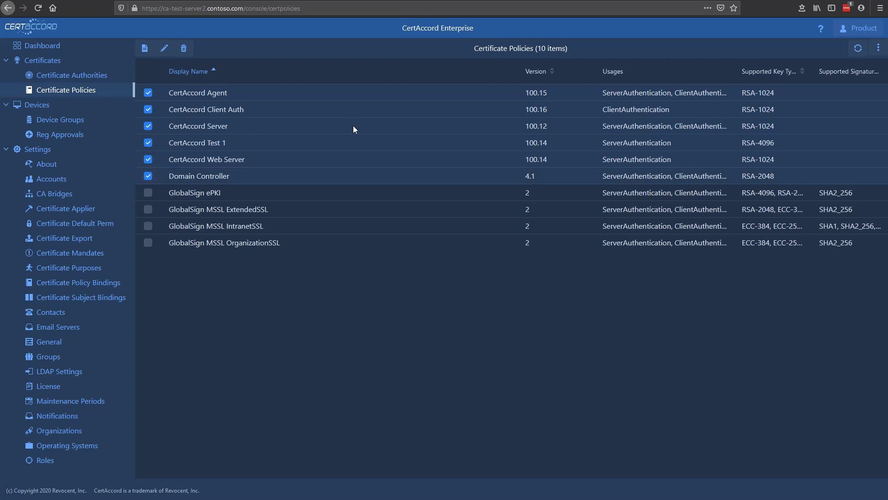
# Leave only CertAccord Agent ticked and view its policy details.
pyautogui.click(148, 110)
pyautogui.click(148, 126)
pyautogui.click(148, 142)
pyautogui.click(148, 159)
pyautogui.click(148, 177)
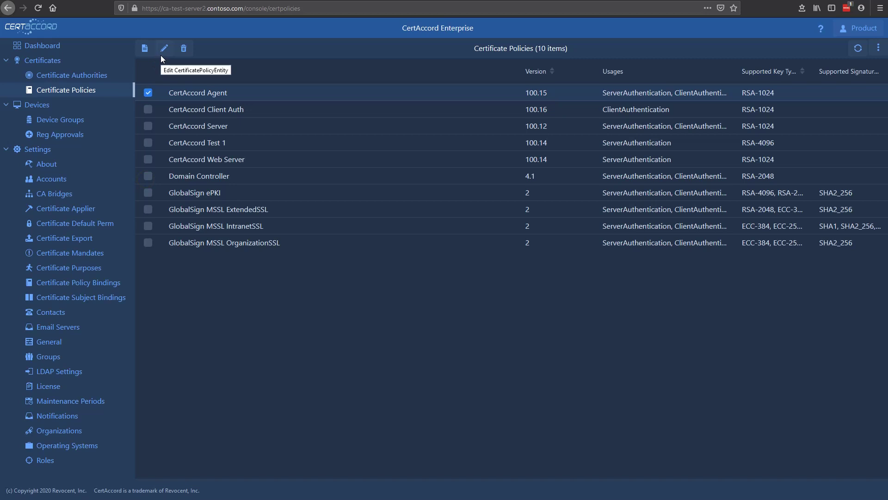
pyautogui.click(145, 48)
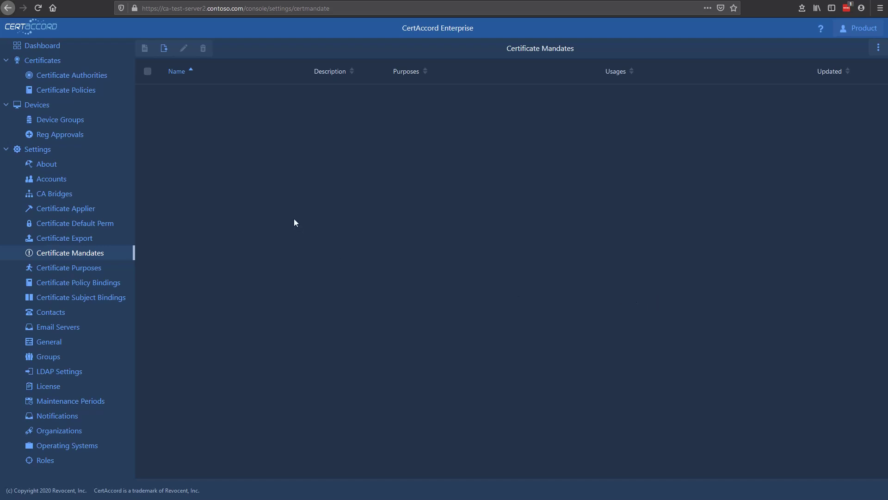
# Add a new mandate named 'IntWebServers' with WebServer purpose, PEM and JKS formats, and save.
pyautogui.click(164, 48)
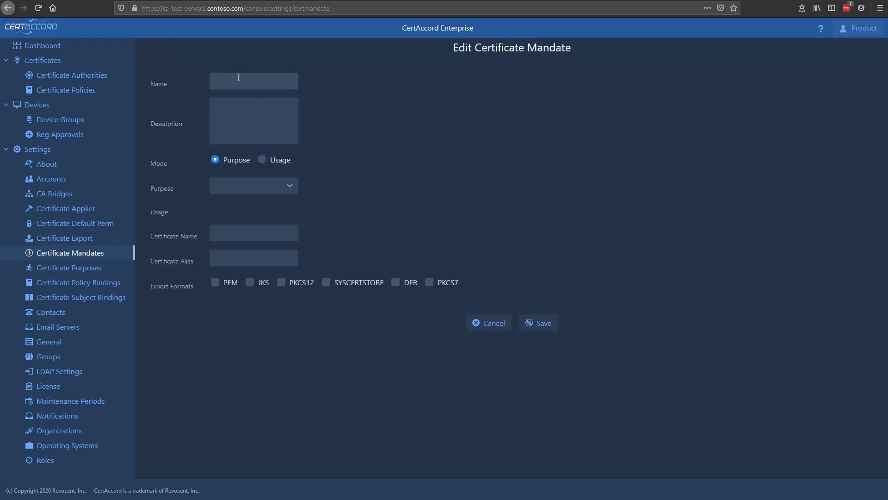
pyautogui.write('IntWebServers')
pyautogui.click(290, 185)
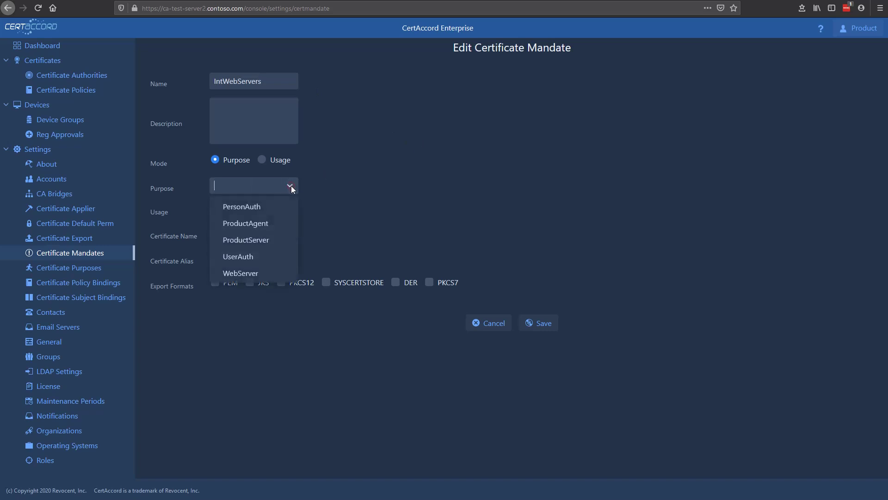
pyautogui.click(261, 271)
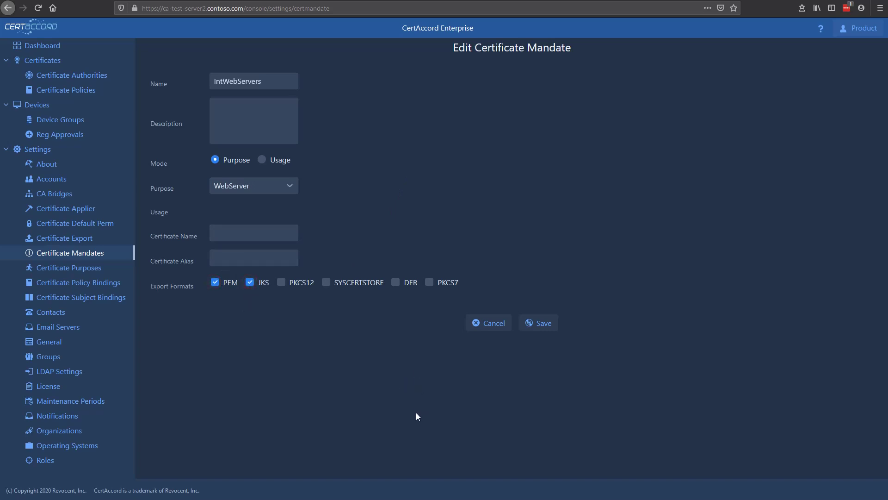
pyautogui.click(551, 324)
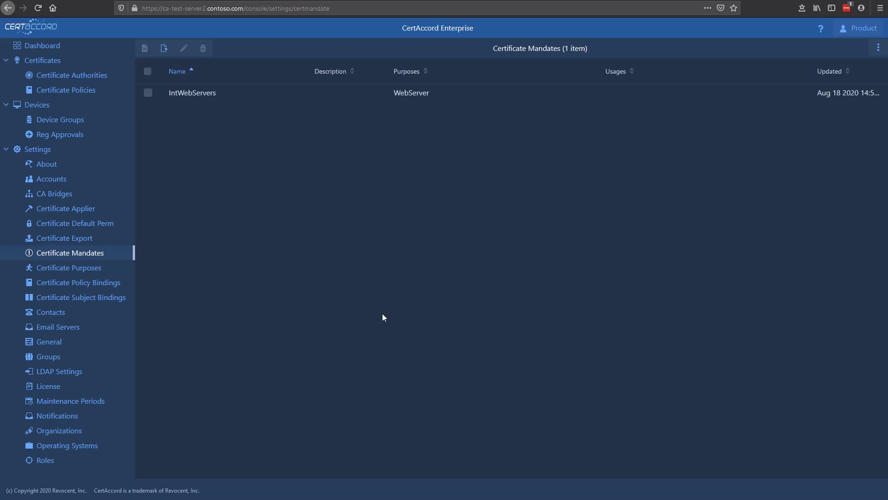
# In Device Groups, select MyTest1 and open it in the Edit Device Group form.
pyautogui.click(48, 119)
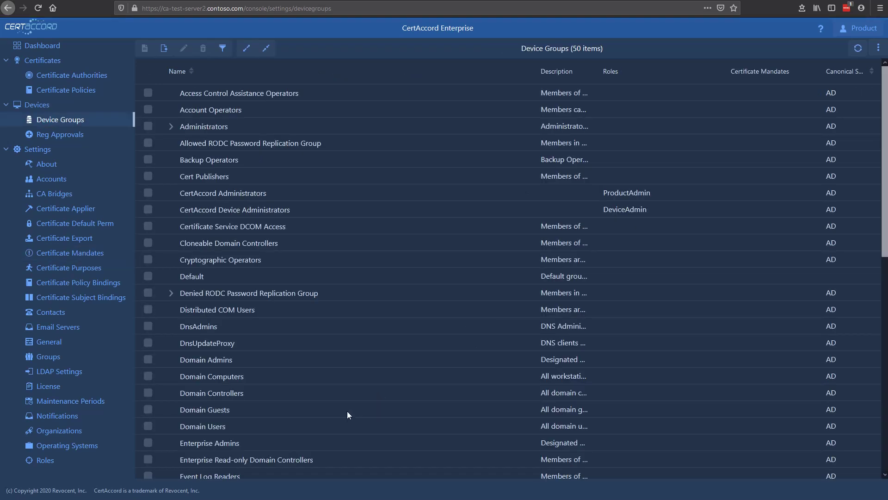
pyautogui.scroll(-2, 252, 417)
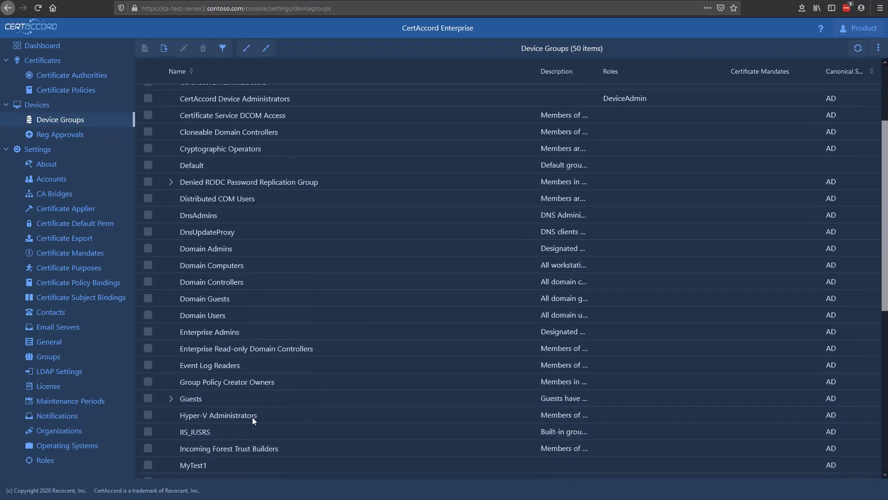
pyautogui.click(148, 464)
pyautogui.click(186, 48)
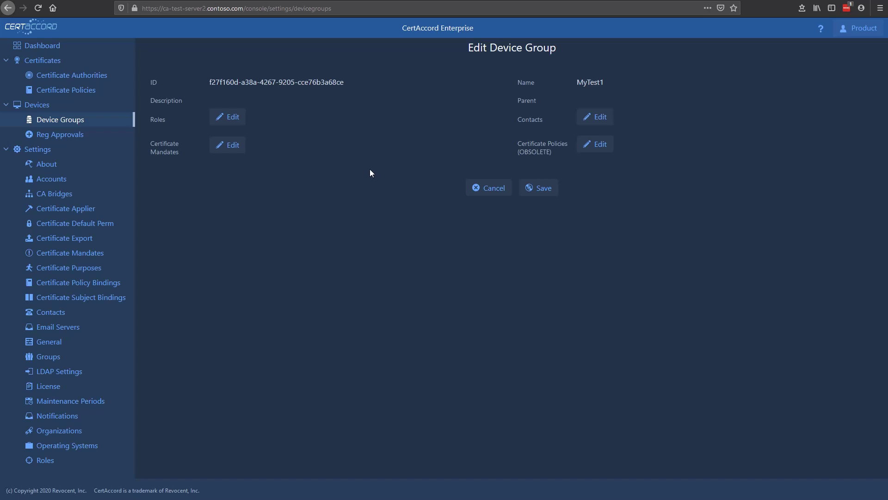
# Add IntWebServers to MyTest1's certificate mandates and confirm the selection.
pyautogui.click(227, 145)
pyautogui.click(436, 148)
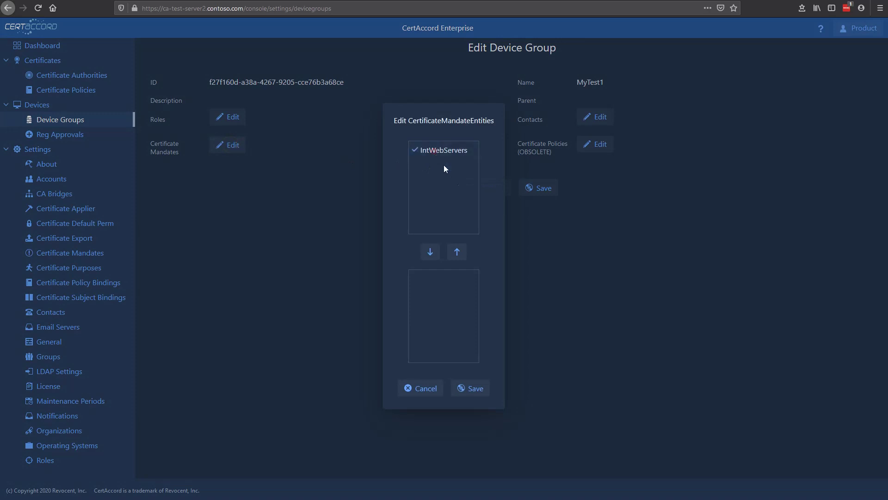
pyautogui.click(429, 253)
pyautogui.click(476, 388)
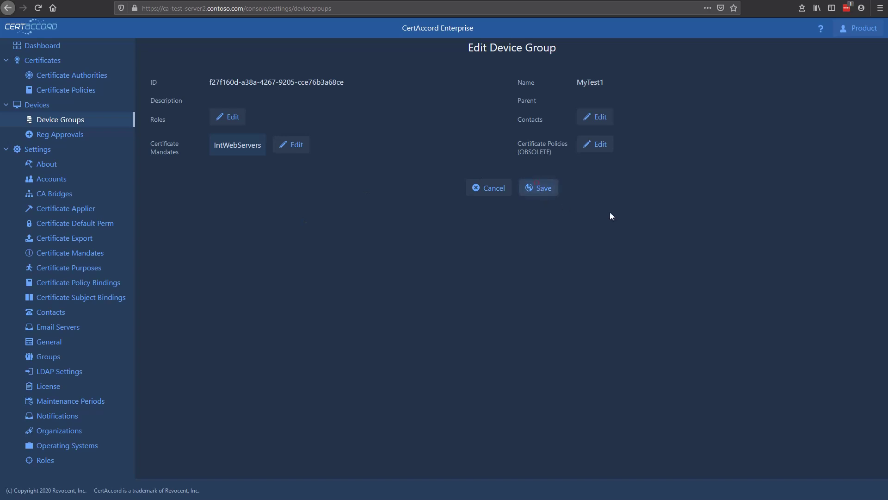
pyautogui.scroll(-3, 434, 391)
pyautogui.scroll(-1, 428, 390)
# View the MyTest1 group record and highlight its Certificate Mandates entry, IntWebServers.
pyautogui.click(146, 399)
pyautogui.click(144, 47)
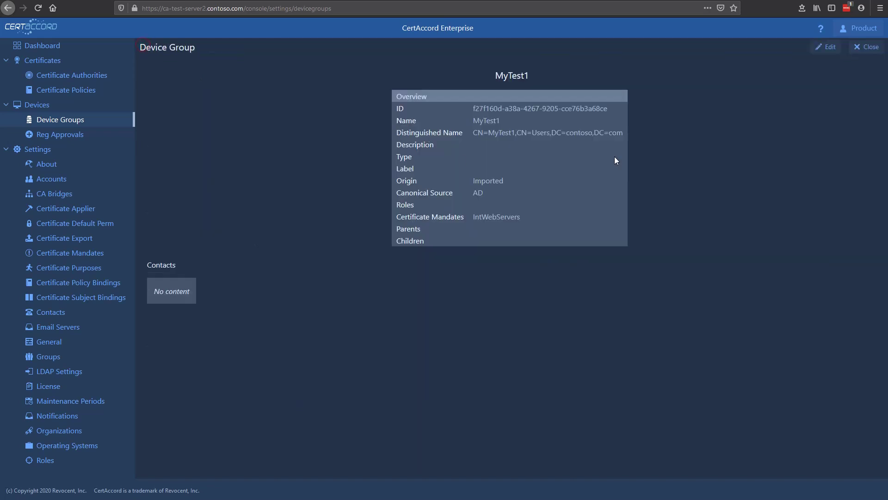
pyautogui.moveTo(400, 217); pyautogui.dragTo(540, 217)
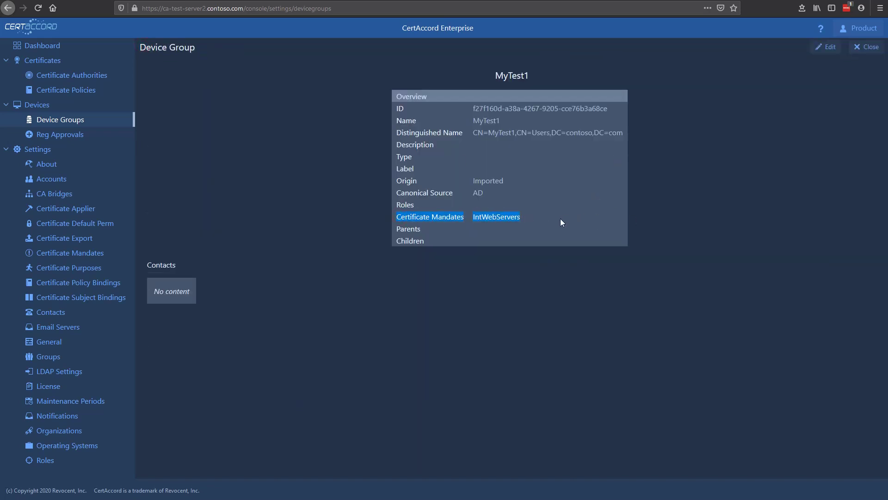